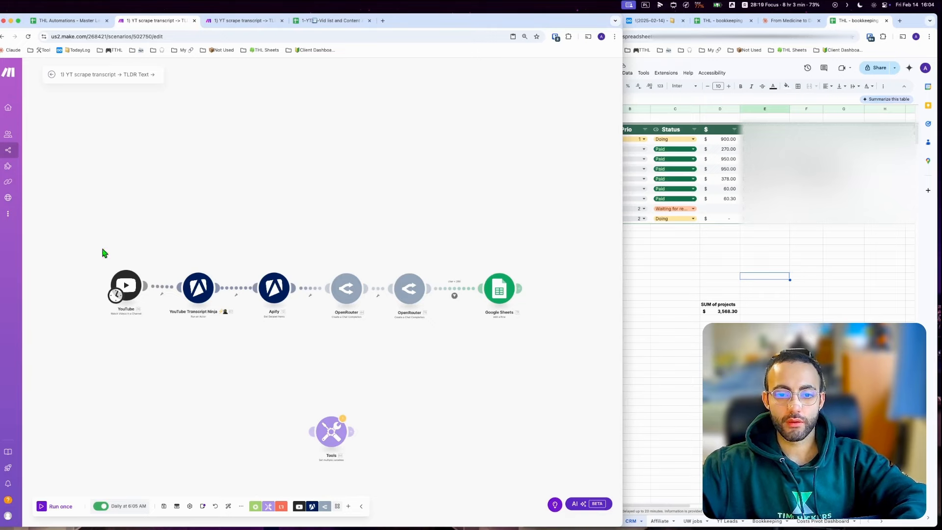
- Review the YouTube trigger module's connection, channel ID and result limit, leaving the settings as they are
{"action": "left_click", "coordinate": [126, 285]}
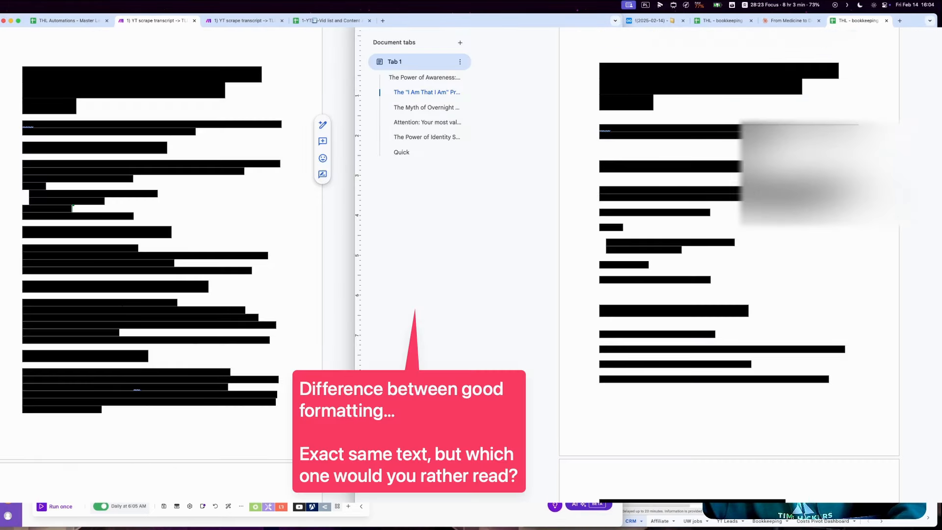
{"action": "key", "text": "ctrl+alt+a"}
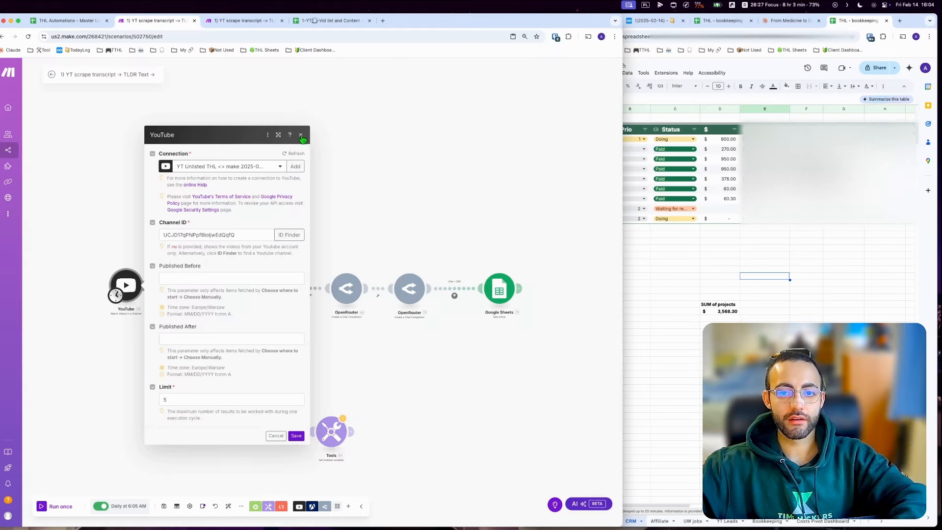
{"action": "left_click", "coordinate": [302, 138]}
- Examine the YouTube Transcript Ninja module's actor and Input JSON settings, including the mapped Video ID
{"action": "left_click", "coordinate": [198, 287]}
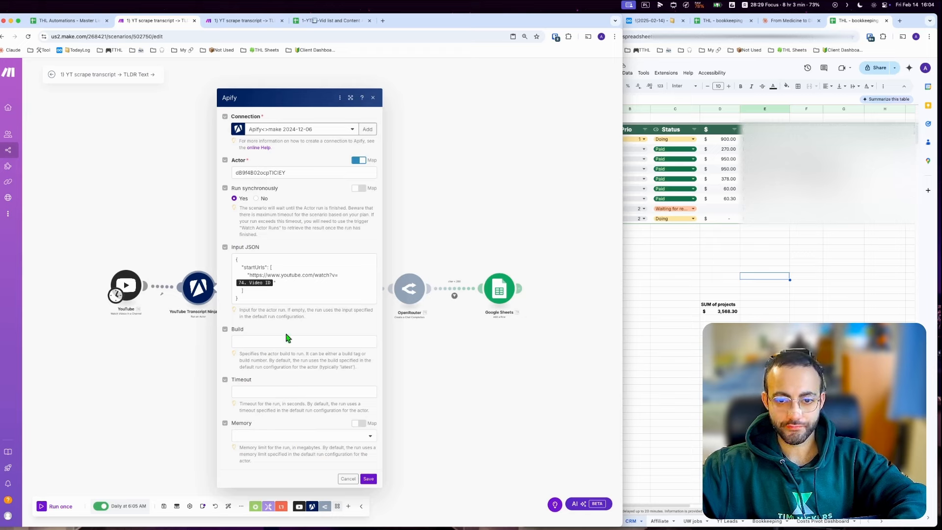
{"action": "key", "text": "alt+super+a"}
{"action": "mouse_move", "coordinate": [481, 397]}
{"action": "left_mouse_down"}
{"action": "mouse_move", "coordinate": [257, 143]}
{"action": "mouse_move", "coordinate": [275, 306]}
{"action": "mouse_move", "coordinate": [255, 288]}
{"action": "mouse_move", "coordinate": [254, 274]}
{"action": "mouse_move", "coordinate": [340, 280]}
{"action": "mouse_move", "coordinate": [267, 279]}
{"action": "mouse_move", "coordinate": [308, 282]}
{"action": "left_mouse_up"}
{"action": "key", "text": "Escape"}
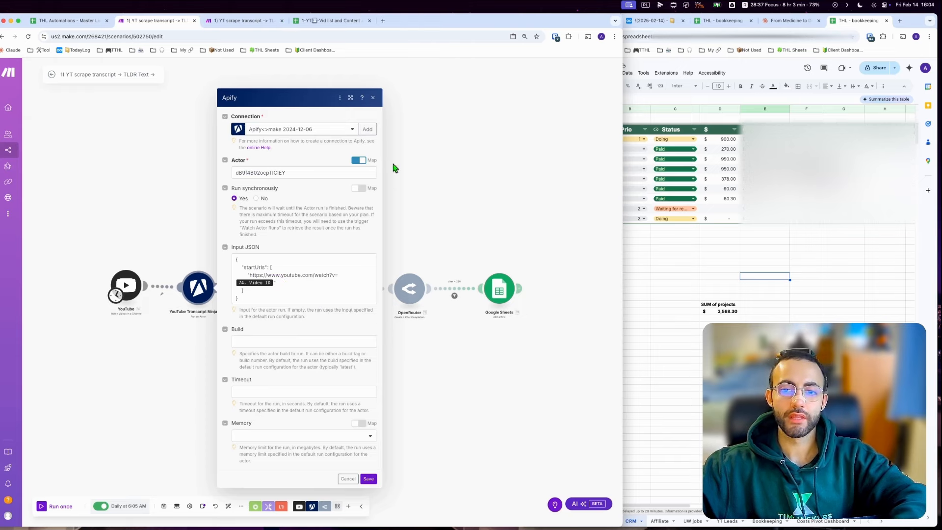
{"action": "left_click", "coordinate": [373, 98]}
- Check the dataset ID mapping in the Apify Get Dataset Items module against the YouTube Transcript Ninja module
{"action": "left_click", "coordinate": [268, 289]}
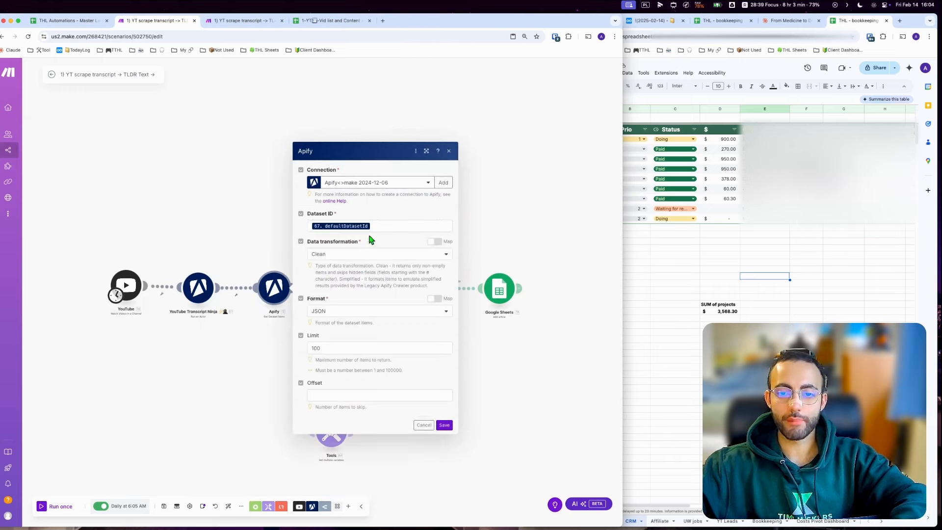
{"action": "left_click", "coordinate": [194, 288]}
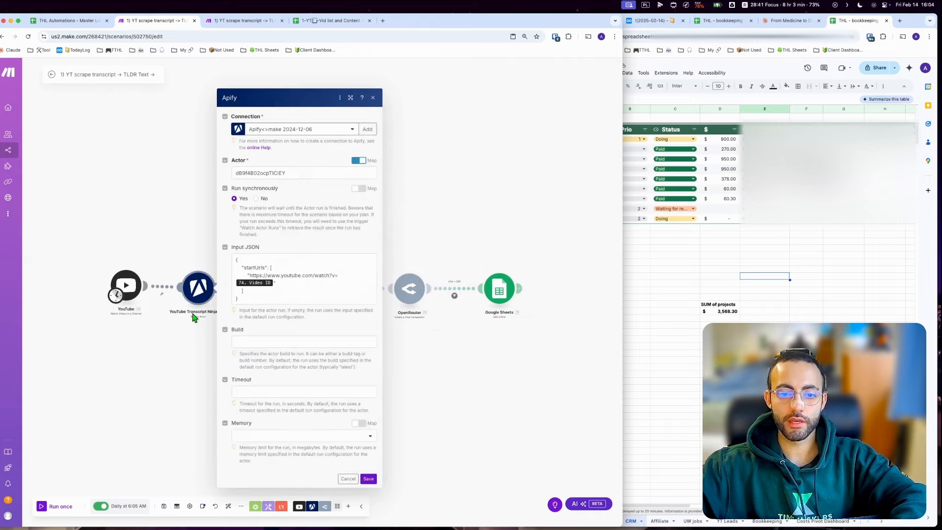
{"action": "left_click", "coordinate": [198, 206]}
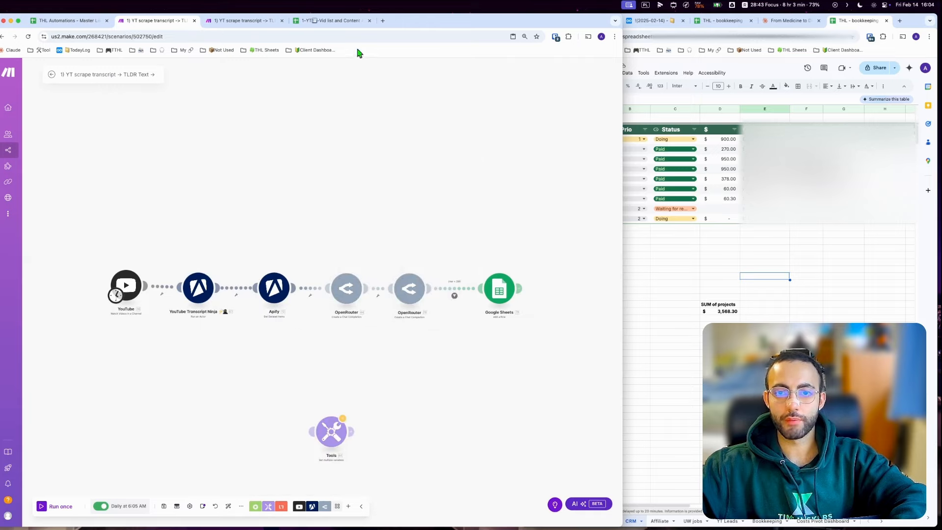
- Open Apify in a new browser tab and go to the Apify Store from its console
{"action": "left_click", "coordinate": [382, 21]}
{"action": "type", "text": "apif"}
{"action": "key", "text": "Return"}
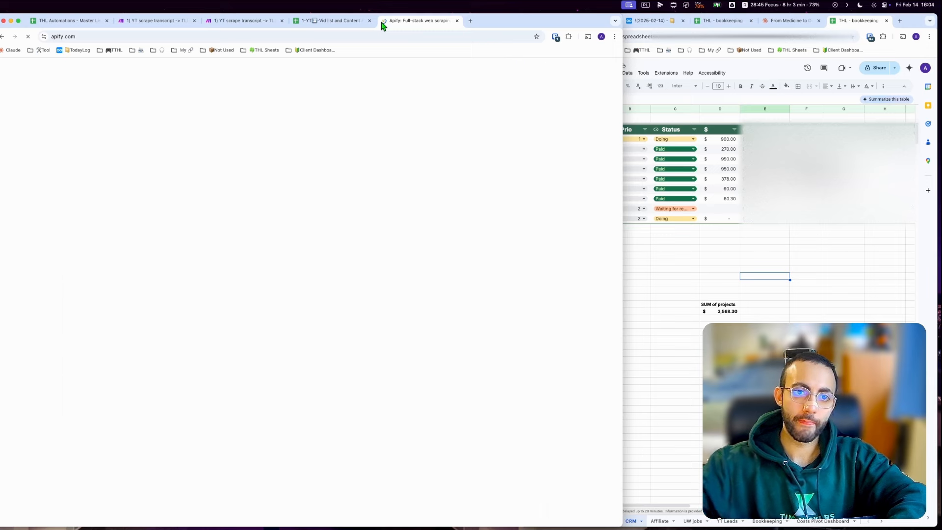
{"action": "left_click", "coordinate": [535, 72]}
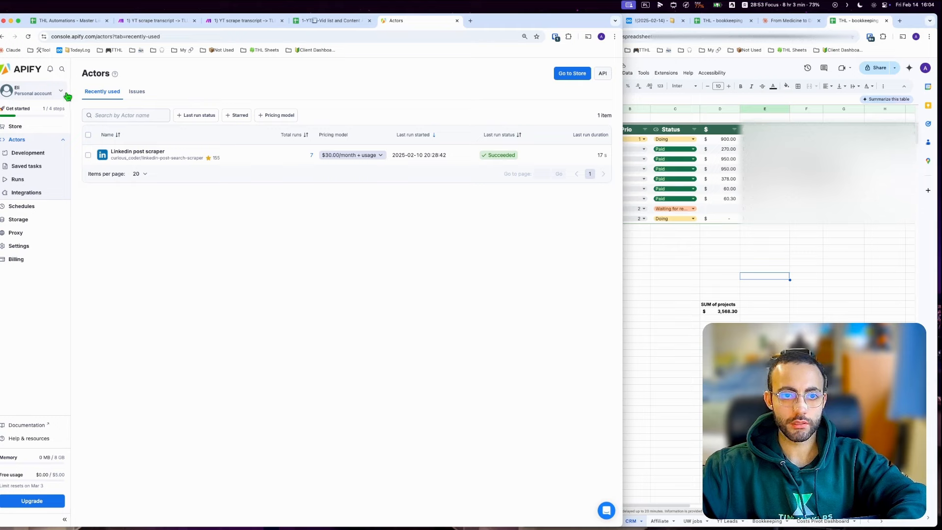
{"action": "left_click", "coordinate": [572, 73]}
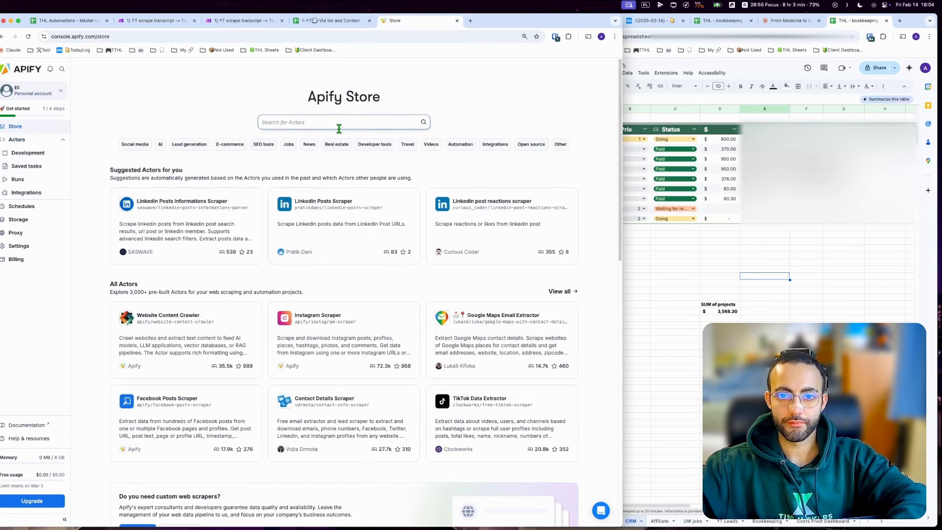
- Search the Apify Store for "youtube ninja" and open the YouTube Transcript Ninja actor
{"action": "type", "text": "youtu"}
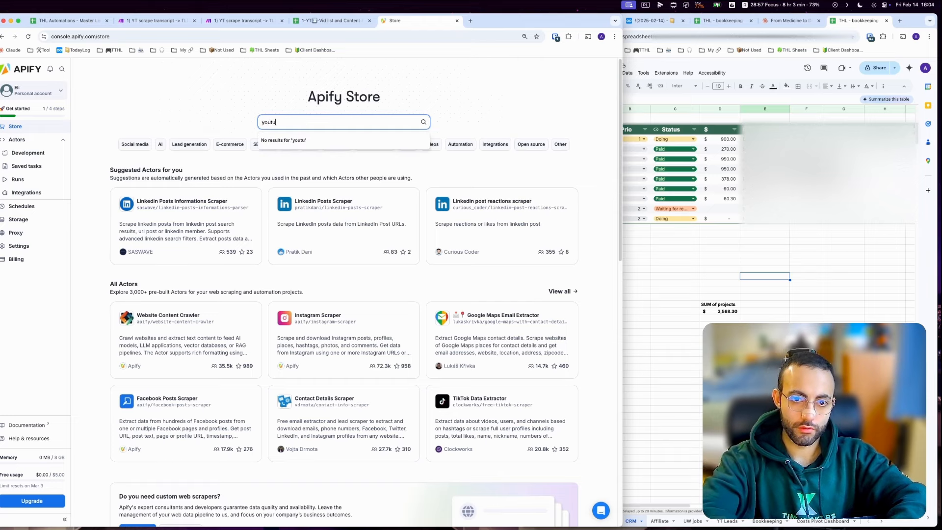
{"action": "type", "text": "be ninja"}
{"action": "key", "text": "Return"}
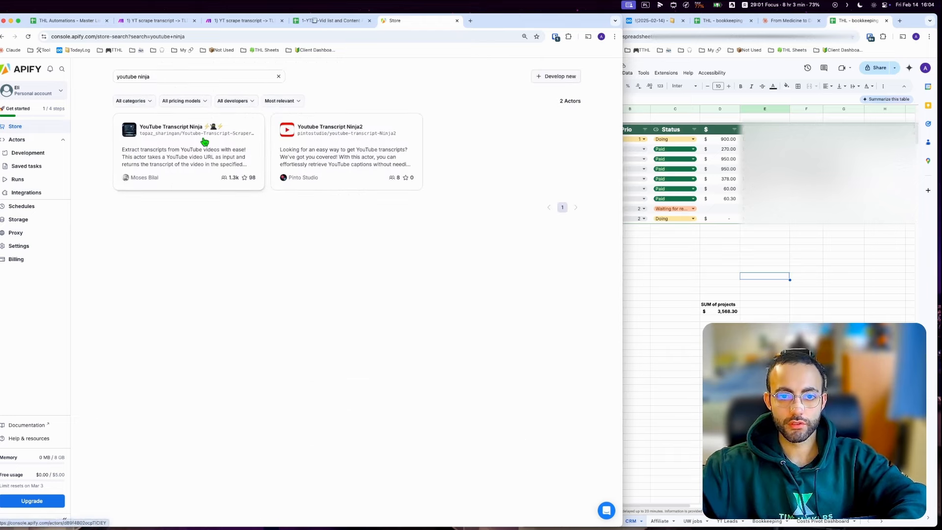
{"action": "left_click", "coordinate": [202, 147]}
- Compare the actor ID in the Apify page address with the Actor value in the Make scenario's YouTube Transcript Ninja module
{"action": "double_click", "coordinate": [143, 36]}
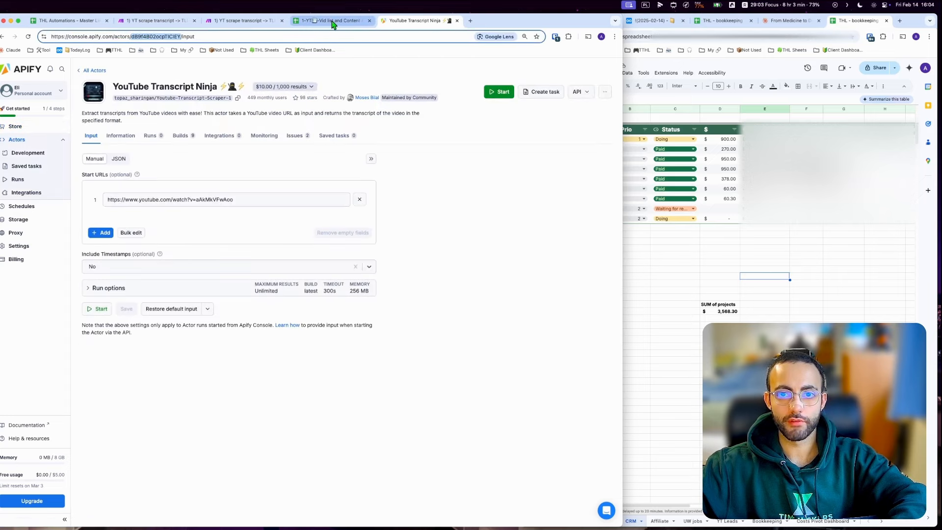
{"action": "left_click", "coordinate": [243, 20]}
{"action": "left_click", "coordinate": [162, 20]}
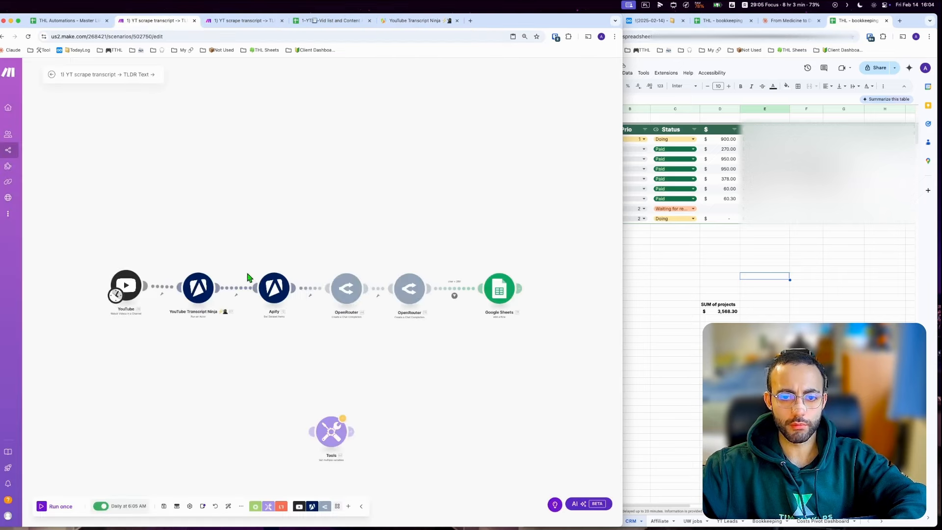
{"action": "left_click", "coordinate": [204, 293]}
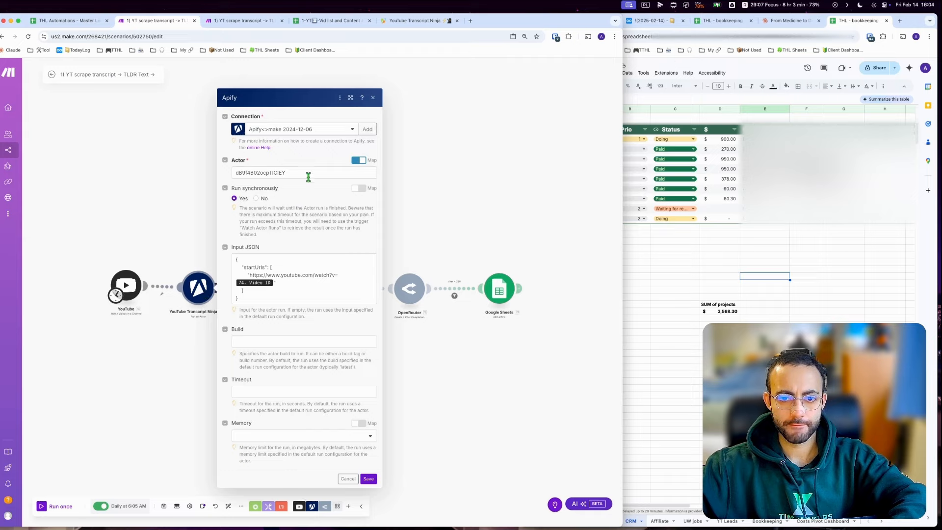
{"action": "left_click", "coordinate": [289, 170]}
{"action": "double_click", "coordinate": [270, 171]}
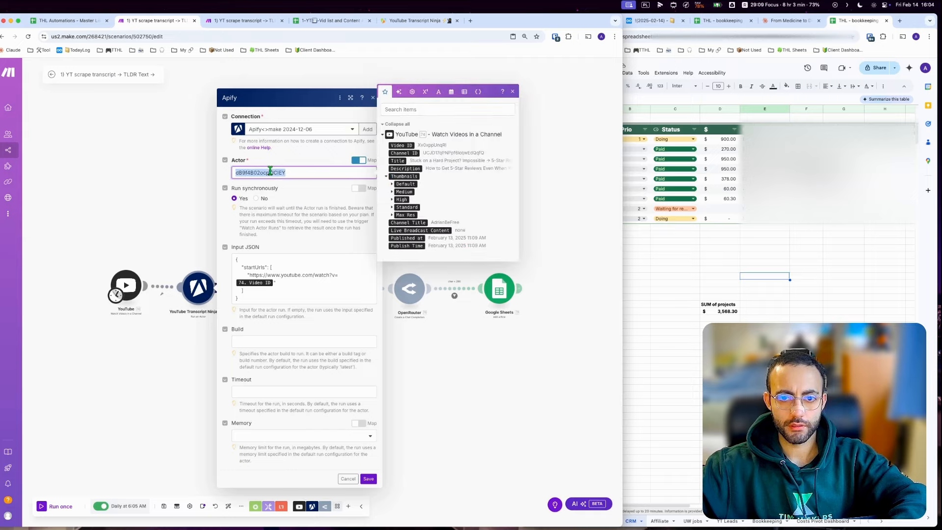
- Examine the YouTube Transcript Ninja actor's start URL input on Apify, in both its manual form and its JSON form
{"action": "left_click", "coordinate": [420, 21]}
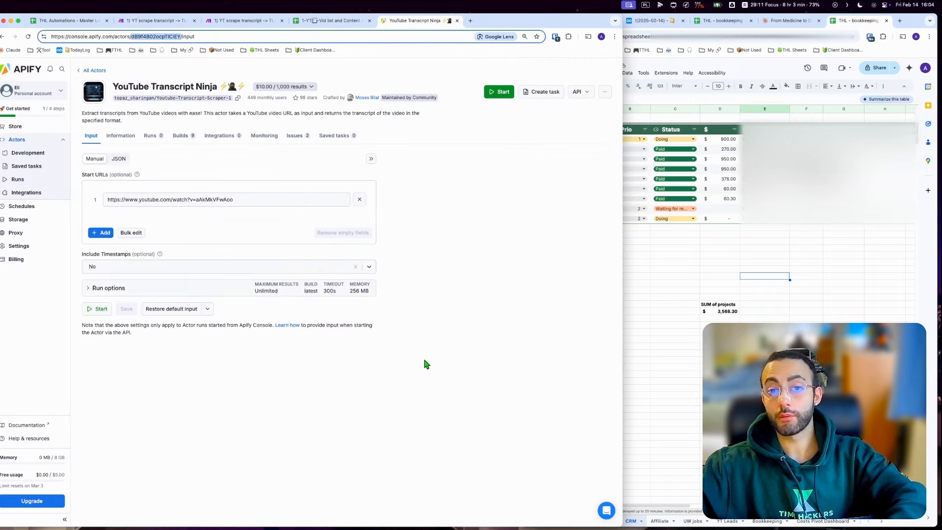
{"action": "key", "text": "ctrl+a"}
{"action": "mouse_move", "coordinate": [443, 351]}
{"action": "left_mouse_down"}
{"action": "mouse_move", "coordinate": [204, 95]}
{"action": "mouse_move", "coordinate": [172, 207]}
{"action": "left_mouse_up"}
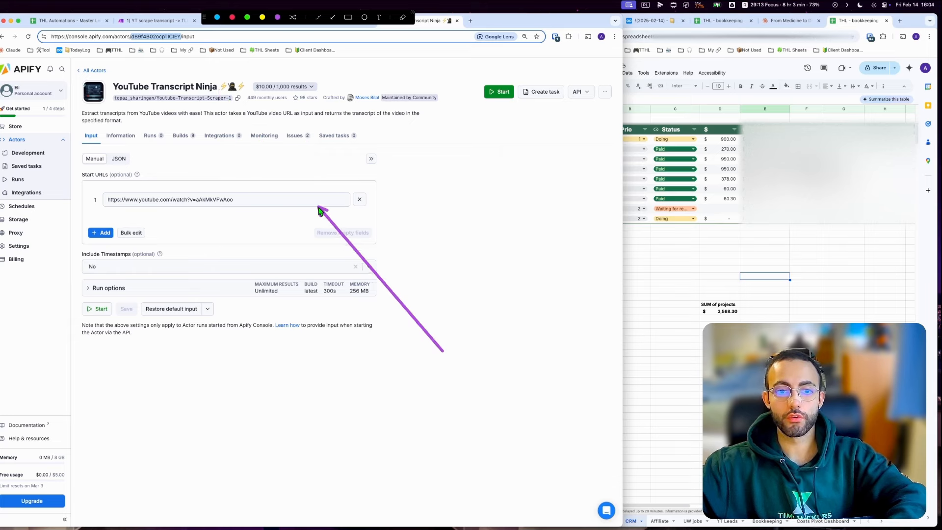
{"action": "key", "text": "Escape"}
{"action": "left_click", "coordinate": [119, 158]}
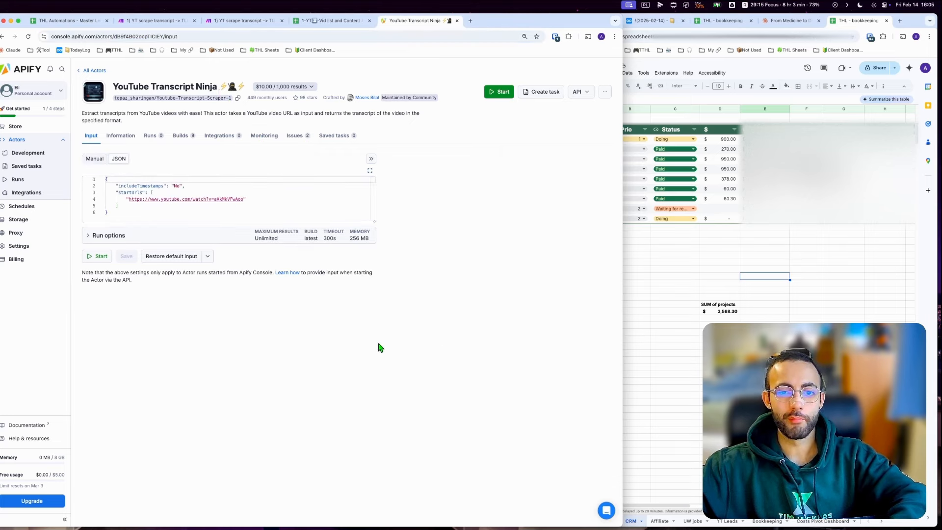
{"action": "key", "text": "ctrl+a"}
{"action": "mouse_move", "coordinate": [353, 337]}
{"action": "left_mouse_down"}
{"action": "mouse_move", "coordinate": [187, 199]}
{"action": "mouse_move", "coordinate": [120, 200]}
{"action": "mouse_move", "coordinate": [216, 199]}
{"action": "mouse_move", "coordinate": [115, 202]}
{"action": "mouse_move", "coordinate": [239, 206]}
{"action": "left_mouse_up"}
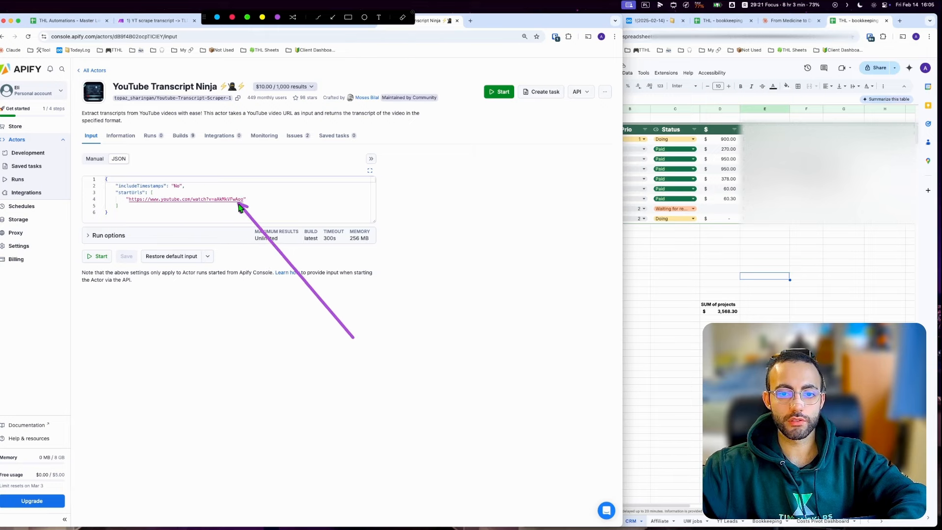
{"action": "key", "text": "Escape"}
- Review the transcript module's Input JSON in the Make scenario, and the Apify dataset module that follows it
{"action": "left_click", "coordinate": [237, 23]}
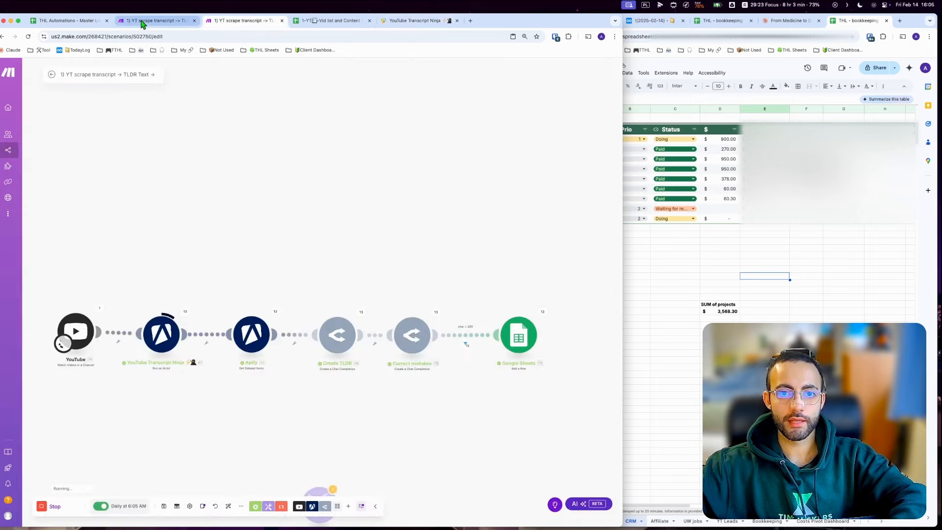
{"action": "left_click", "coordinate": [199, 15]}
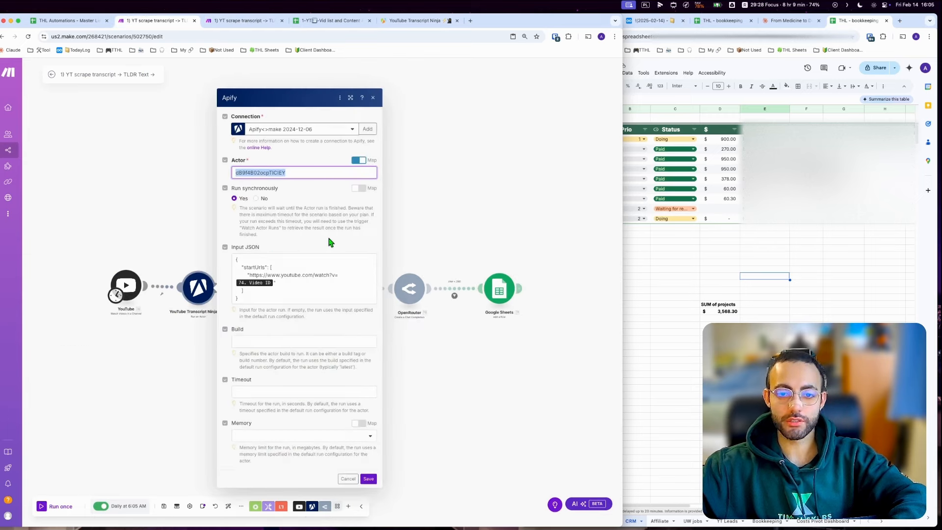
{"action": "left_click", "coordinate": [245, 274]}
{"action": "left_click", "coordinate": [447, 123]}
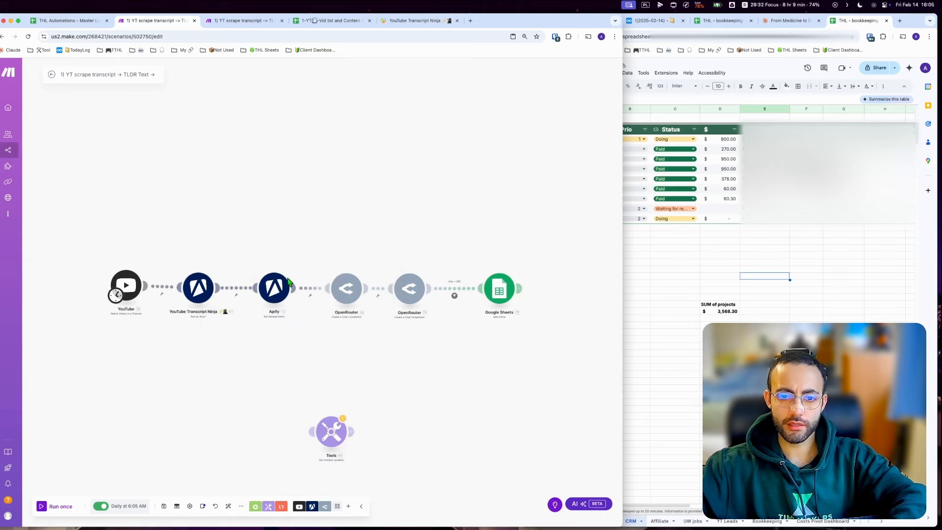
{"action": "left_click", "coordinate": [281, 289]}
{"action": "left_click", "coordinate": [492, 87]}
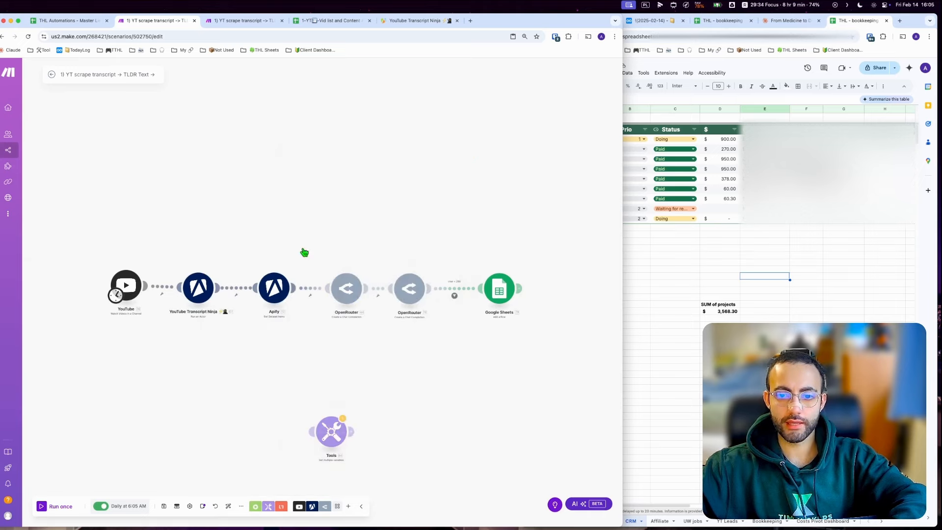
- Inspect the full transcript of the 2025-01-28 video in the Pipeline sheet of the video list spreadsheet
{"action": "left_click", "coordinate": [423, 20]}
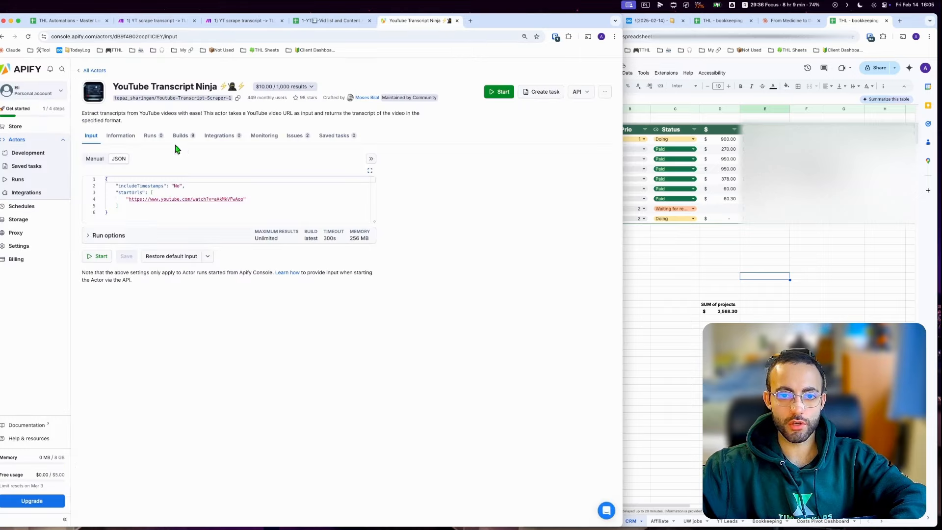
{"action": "left_click", "coordinate": [326, 21]}
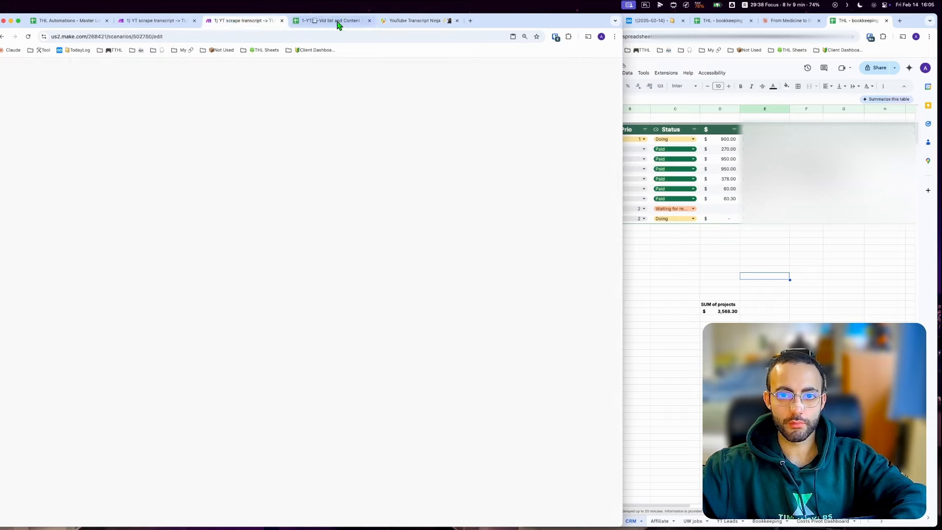
{"action": "scroll", "coordinate": [162, 347], "scroll_direction": "up", "scroll_amount": 10}
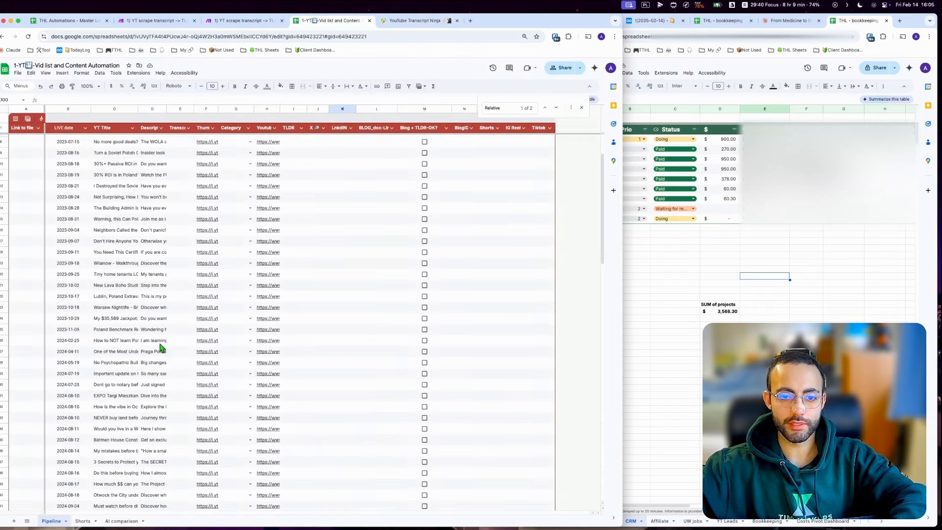
{"action": "scroll", "coordinate": [163, 346], "scroll_direction": "down", "scroll_amount": 7}
{"action": "double_click", "coordinate": [183, 466]}
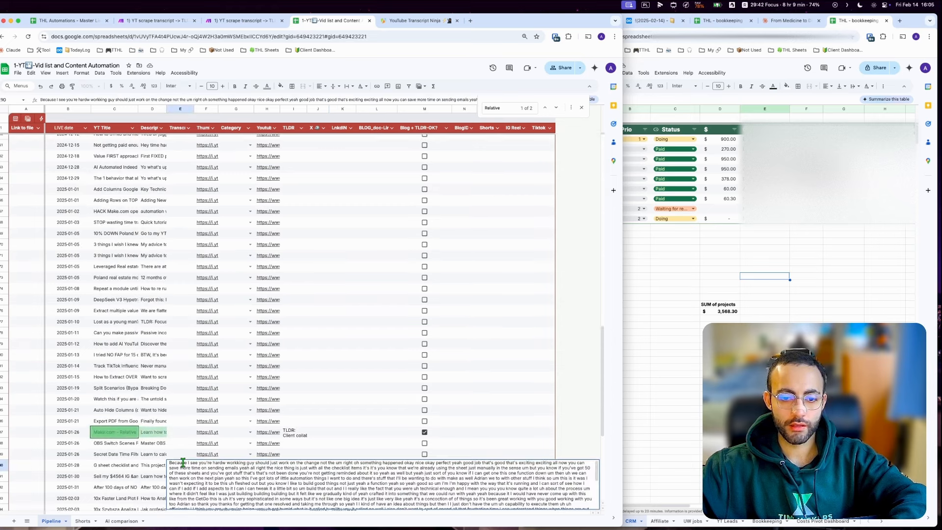
{"action": "scroll", "coordinate": [370, 395], "scroll_direction": "down", "scroll_amount": 5}
{"action": "key", "text": "super+a"}
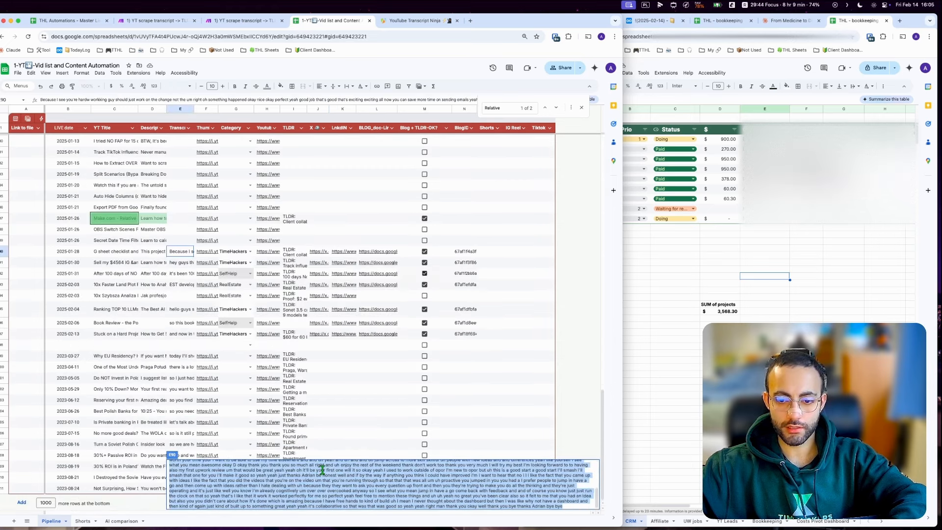
{"action": "left_click", "coordinate": [365, 167]}
{"action": "scroll", "coordinate": [343, 183], "scroll_direction": "up", "scroll_amount": 10}
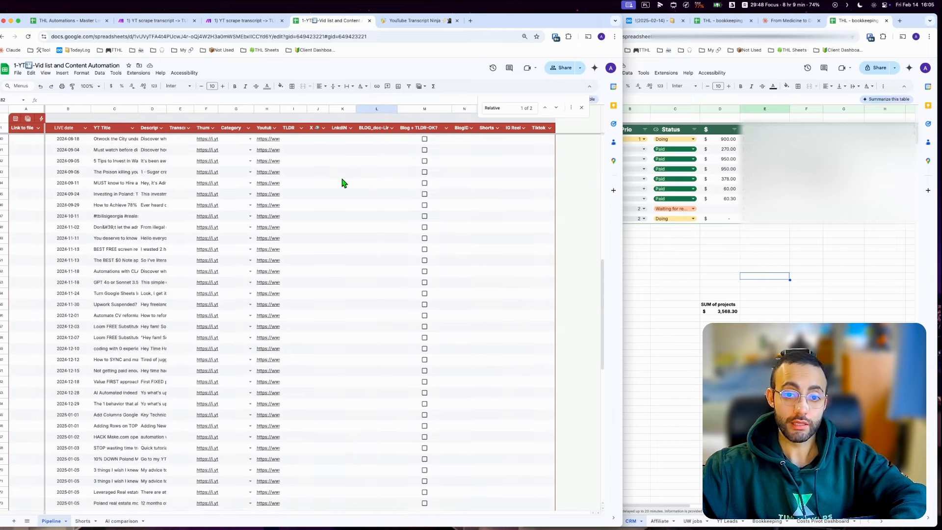
- Review the example transcript and TLDR message pairs in the first OpenRouter module of the Make scenario, through item 5
{"action": "left_click", "coordinate": [137, 22]}
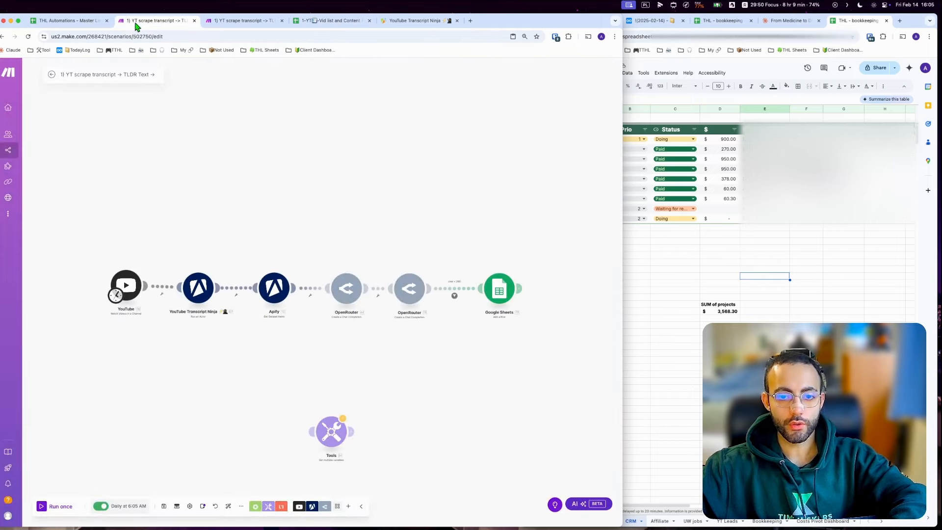
{"action": "left_click", "coordinate": [347, 291]}
{"action": "scroll", "coordinate": [425, 273], "scroll_direction": "down", "scroll_amount": 10}
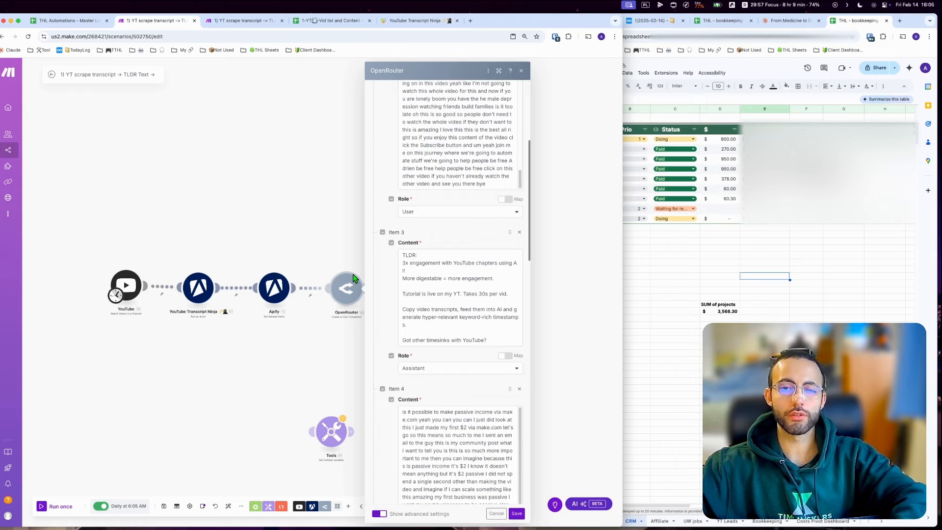
{"action": "scroll", "coordinate": [373, 287], "scroll_direction": "down", "scroll_amount": 5}
{"action": "scroll", "coordinate": [373, 288], "scroll_direction": "down", "scroll_amount": 4}
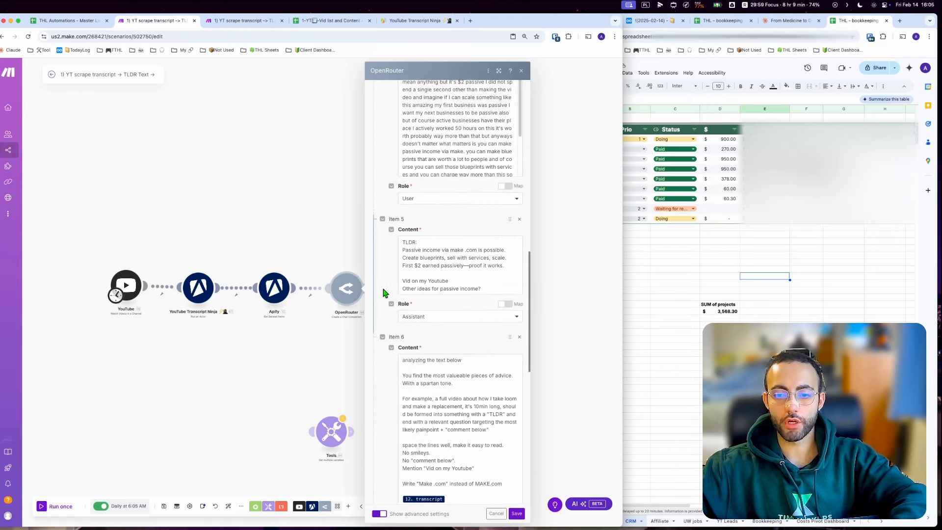
{"action": "triple_click", "coordinate": [420, 250]}
{"action": "left_click", "coordinate": [489, 279]}
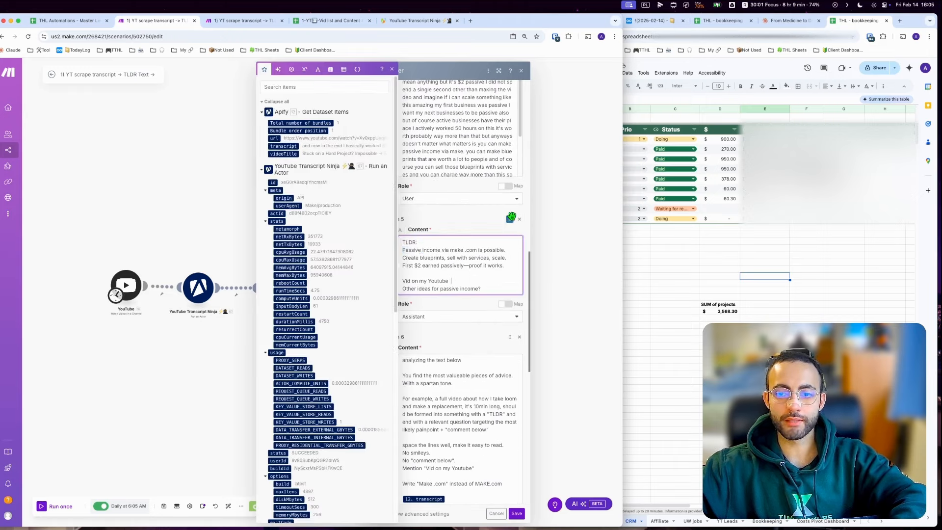
{"action": "scroll", "coordinate": [510, 226], "scroll_direction": "down", "scroll_amount": 1}
{"action": "scroll", "coordinate": [521, 272], "scroll_direction": "down", "scroll_amount": 4}
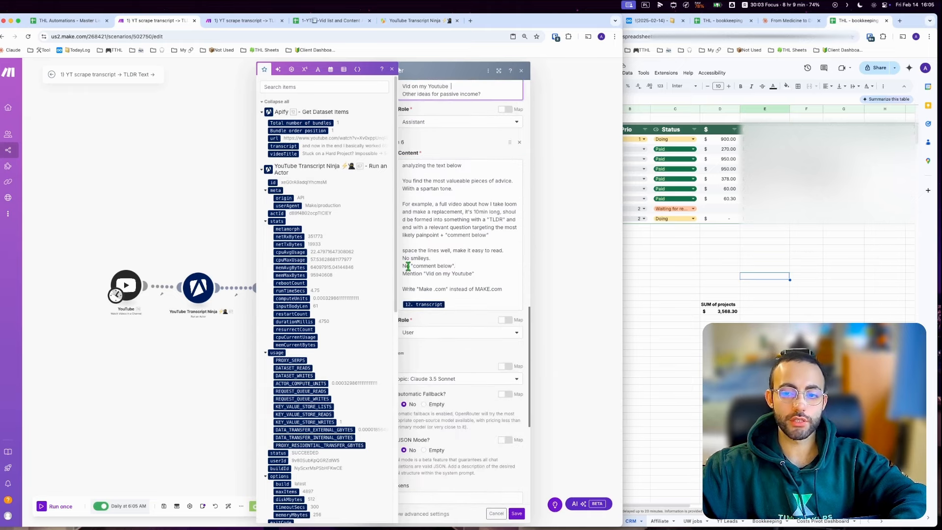
- Examine the item 6 prompt with its spartan-tone instructions and mapped transcript, and save the first OpenRouter module
{"action": "left_click", "coordinate": [502, 249]}
{"action": "triple_click", "coordinate": [441, 181]}
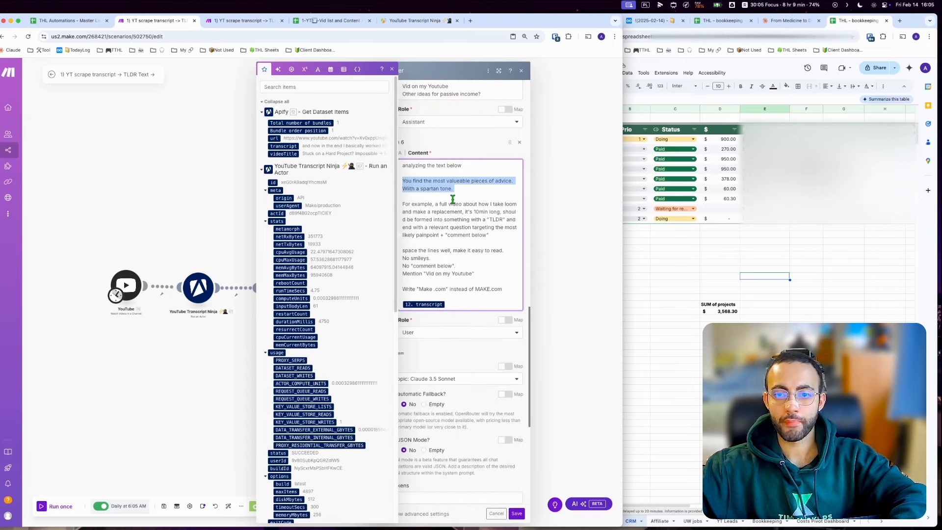
{"action": "left_click", "coordinate": [471, 288]}
{"action": "left_click", "coordinate": [517, 514]}
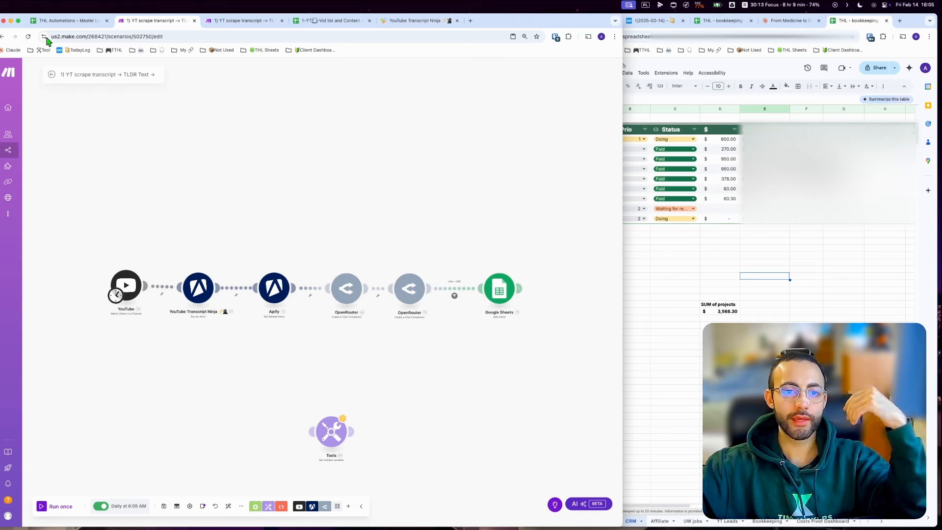
- Reload the scenario and compare the item 2 user example with the item 3 assistant example in the Correct mistakes module
{"action": "left_click", "coordinate": [27, 37]}
{"action": "left_click", "coordinate": [329, 184]}
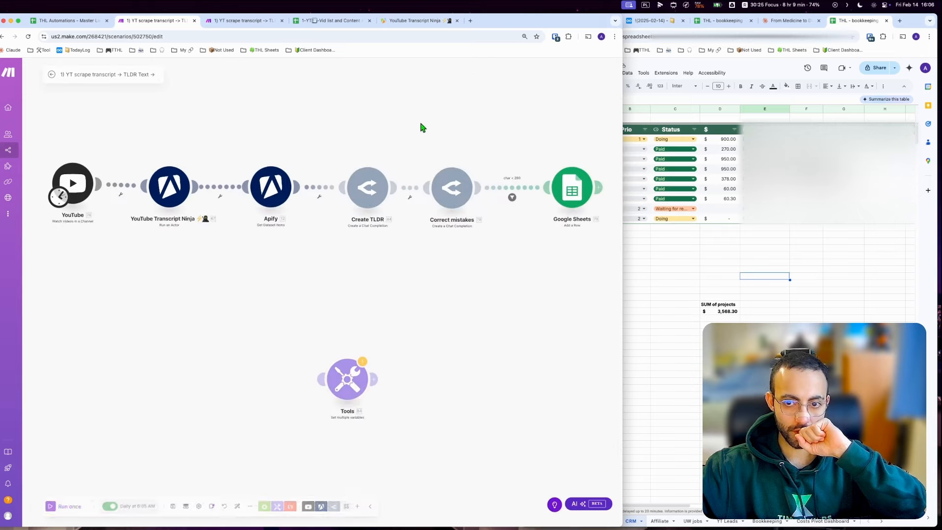
{"action": "left_click", "coordinate": [463, 313]}
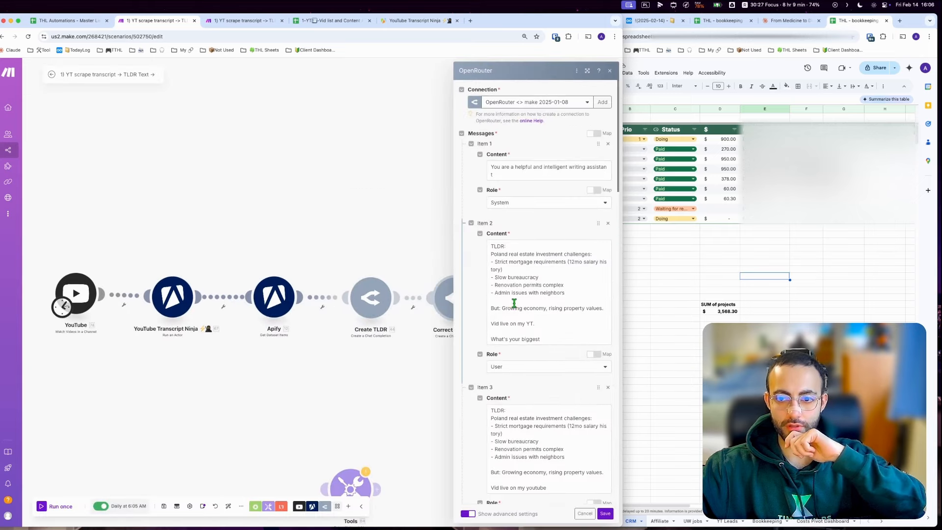
{"action": "scroll", "coordinate": [480, 304], "scroll_direction": "down", "scroll_amount": 1}
{"action": "scroll", "coordinate": [545, 325], "scroll_direction": "down", "scroll_amount": 1}
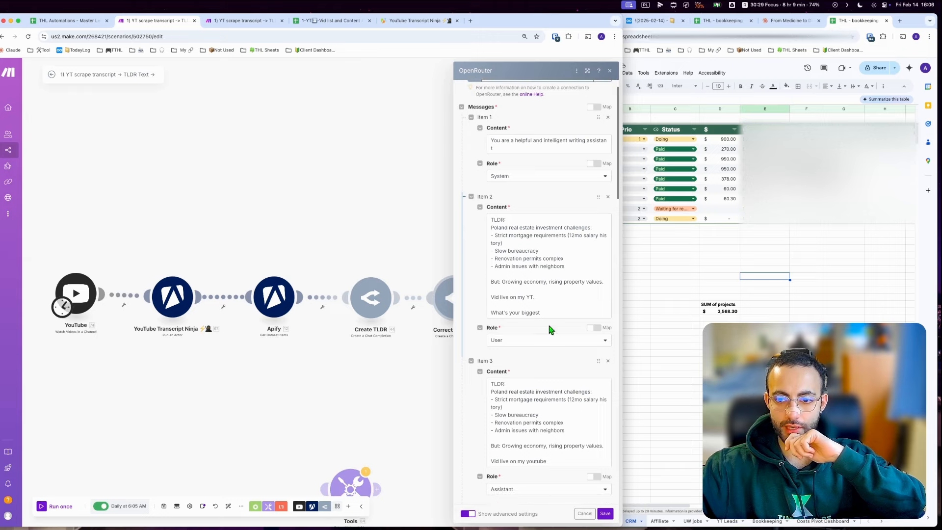
{"action": "left_click", "coordinate": [550, 316]}
{"action": "triple_click", "coordinate": [520, 313]}
{"action": "triple_click", "coordinate": [548, 460]}
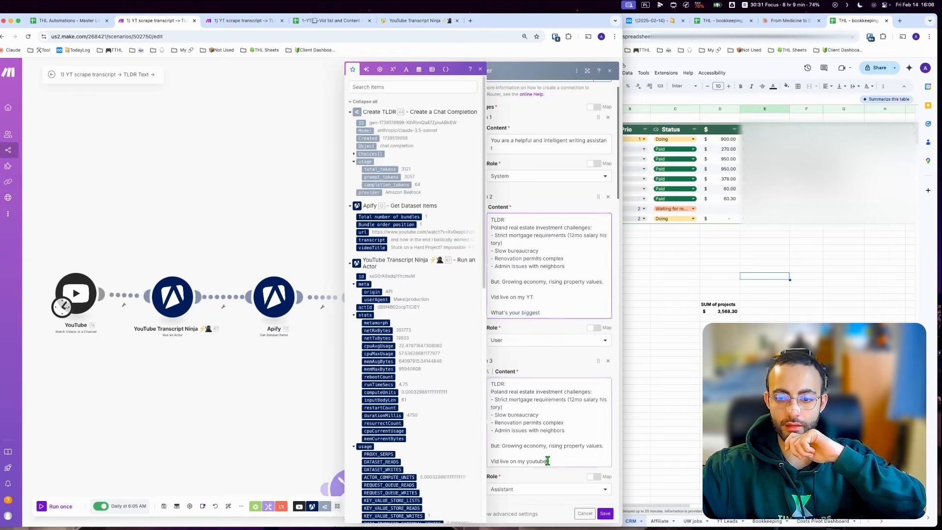
{"action": "left_click", "coordinate": [260, 184]}
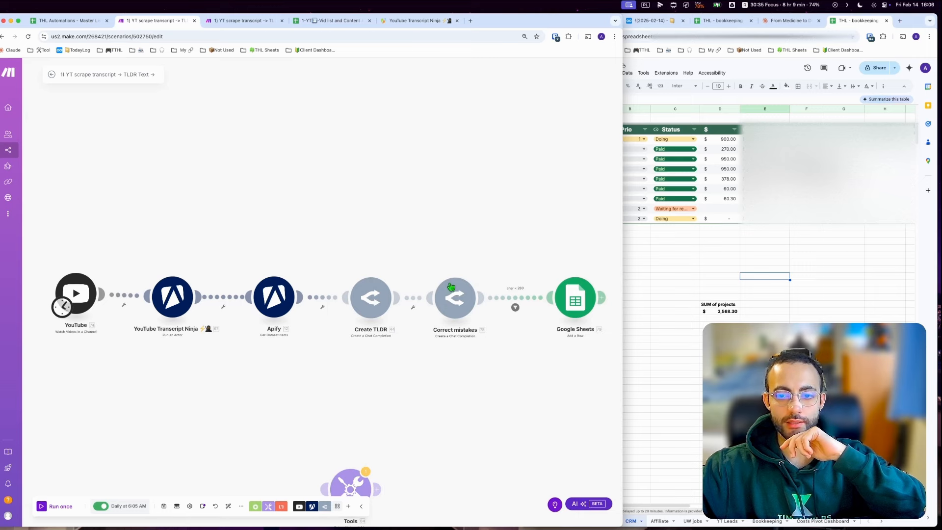
- Review the "char < 280" filter condition and the column mappings of the Google Sheets module that adds a row
{"action": "left_click", "coordinate": [521, 298]}
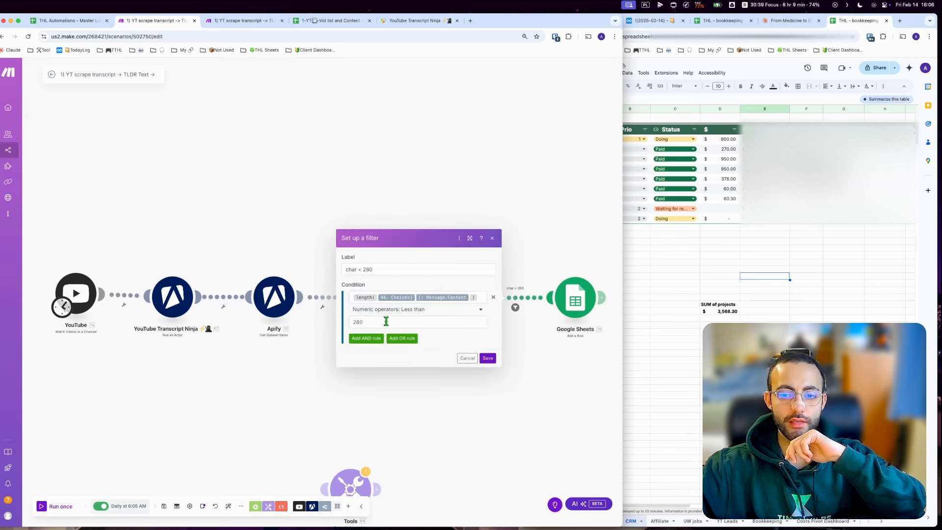
{"action": "left_click", "coordinate": [492, 238]}
{"action": "left_click", "coordinate": [576, 298]}
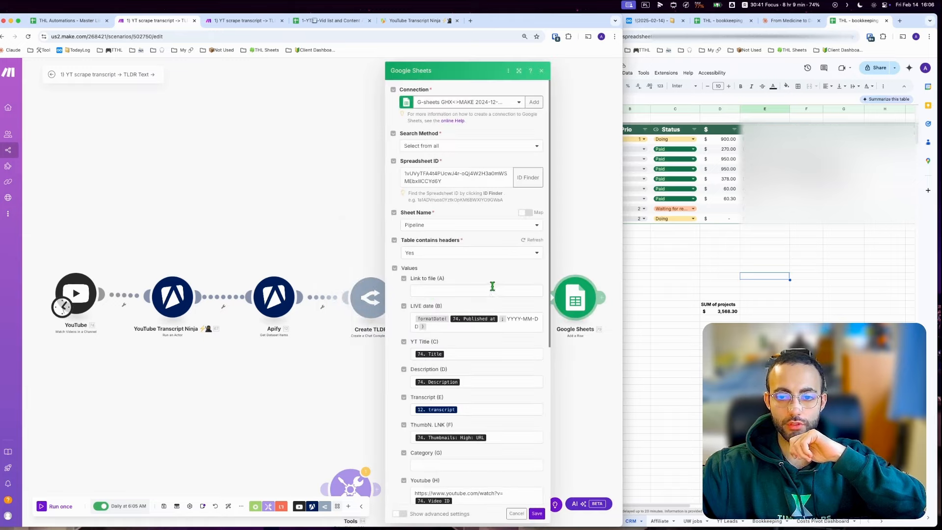
{"action": "scroll", "coordinate": [458, 278], "scroll_direction": "down", "scroll_amount": 1}
{"action": "scroll", "coordinate": [458, 277], "scroll_direction": "down", "scroll_amount": 8}
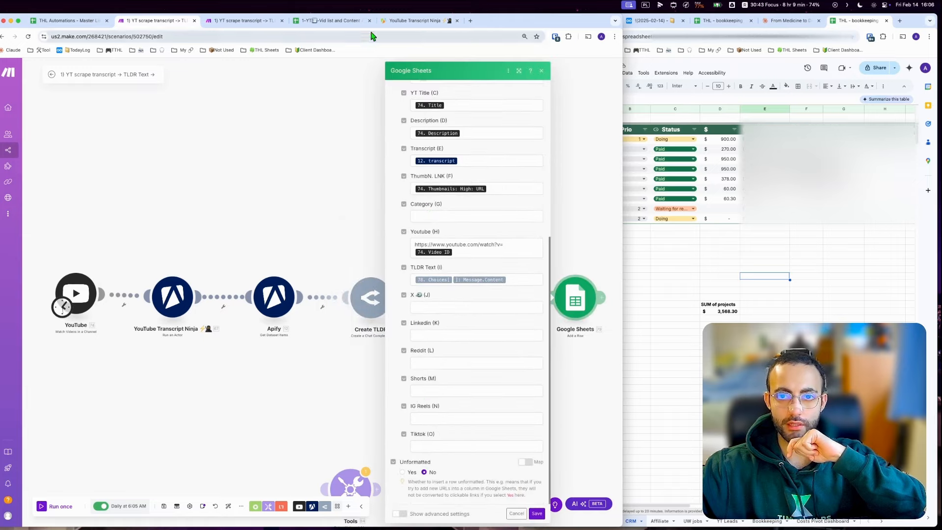
- Inspect the added rows in the Pipeline sheet of the video list spreadsheet, starting from 2023-03-27, including their TLDR texts
{"action": "left_click", "coordinate": [331, 20]}
{"action": "scroll", "coordinate": [346, 231], "scroll_direction": "down", "scroll_amount": 5}
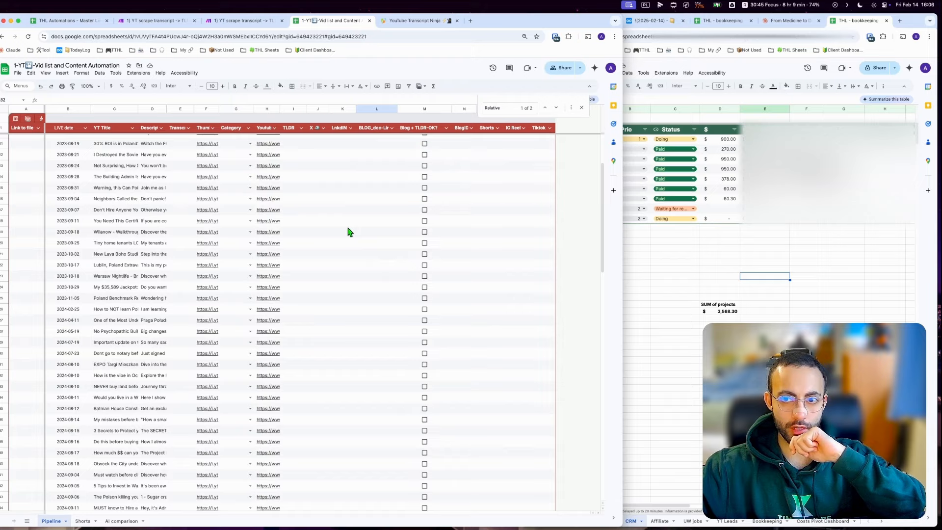
{"action": "scroll", "coordinate": [348, 231], "scroll_direction": "down", "scroll_amount": 20}
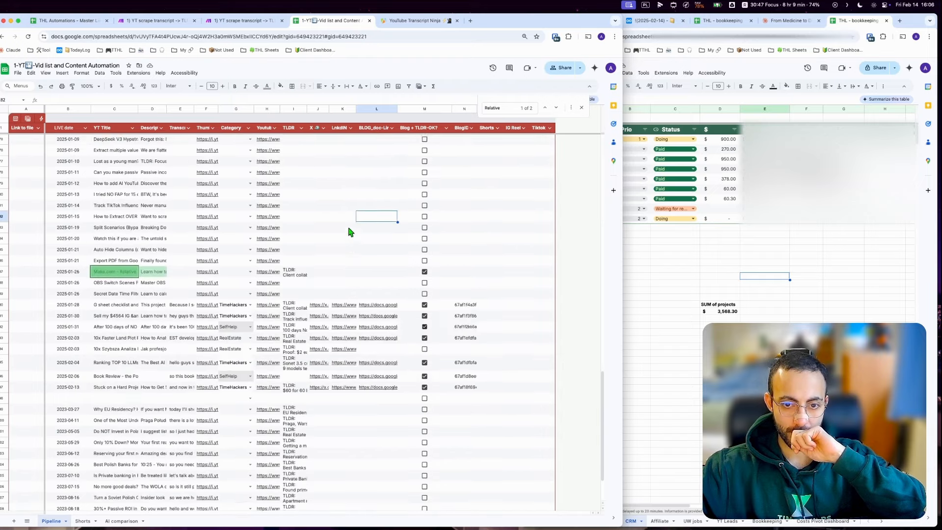
{"action": "scroll", "coordinate": [351, 232], "scroll_direction": "down", "scroll_amount": 1}
{"action": "left_click_drag", "start_coordinate": [106, 346], "coordinate": [221, 496]}
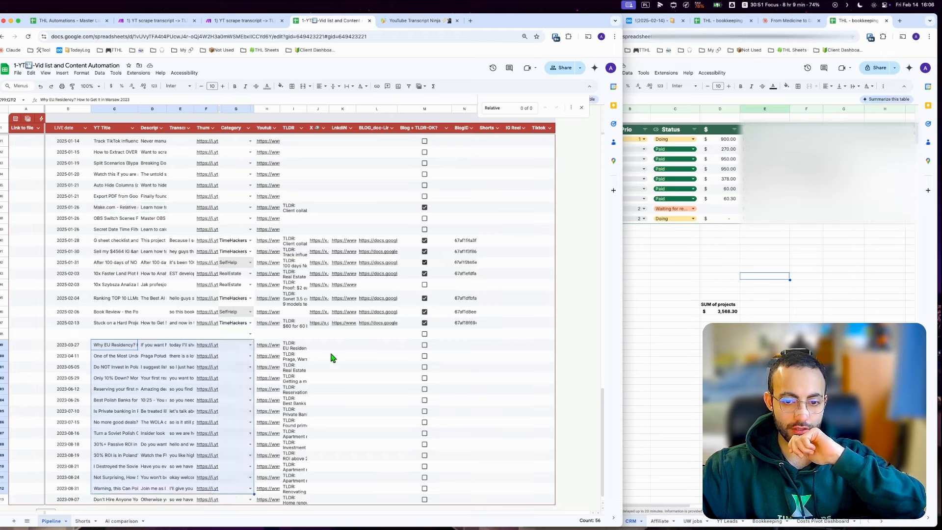
{"action": "left_click", "coordinate": [299, 347]}
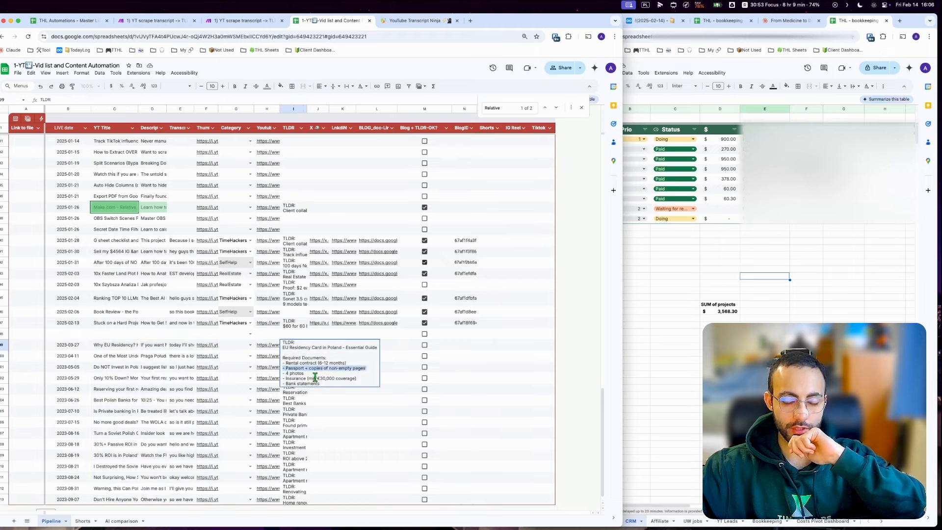
{"action": "left_click", "coordinate": [343, 435]}
{"action": "left_click_drag", "start_coordinate": [295, 347], "coordinate": [311, 501]}
{"action": "left_click", "coordinate": [346, 412]}
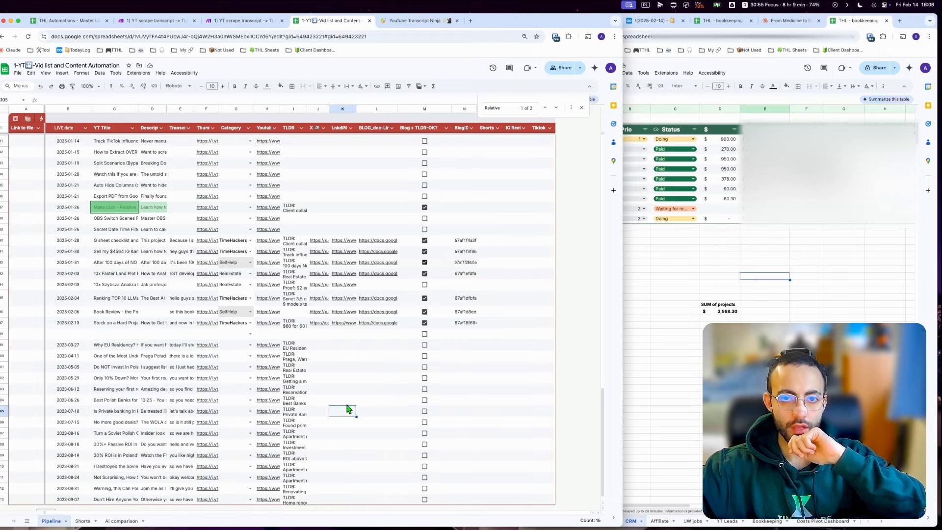
- Open the Make scenario linked in the "YT scrape to X and LI" row of the THL Automations master list
{"action": "left_click", "coordinate": [246, 22]}
{"action": "left_click", "coordinate": [153, 22]}
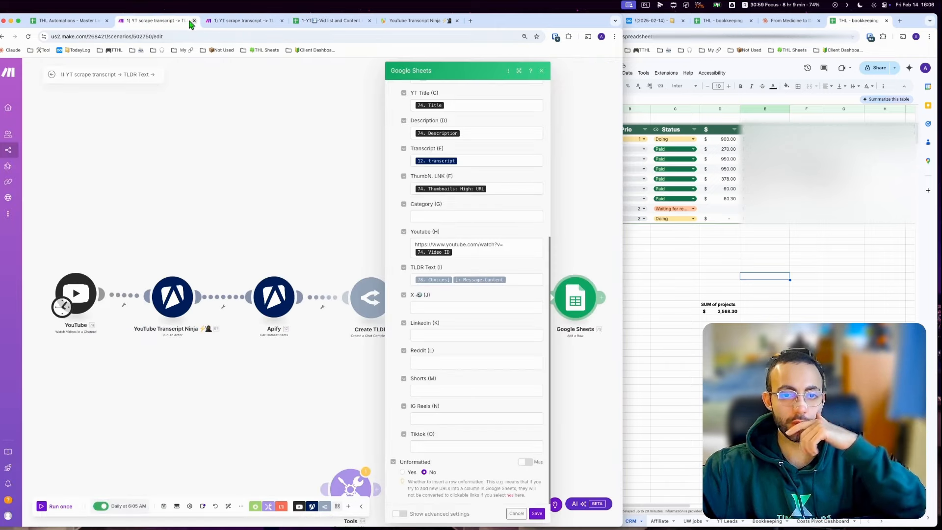
{"action": "left_click", "coordinate": [64, 25]}
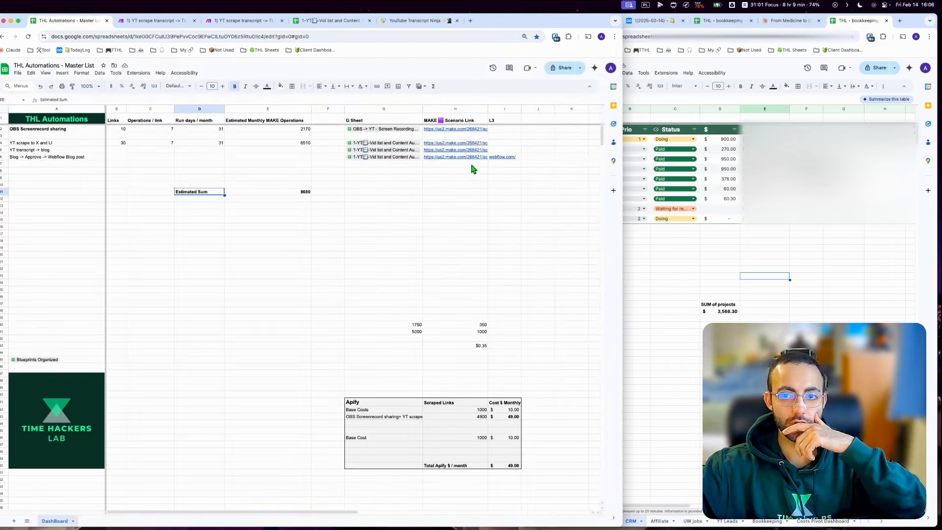
{"action": "left_click", "coordinate": [455, 164]}
{"action": "left_click", "coordinate": [454, 158]}
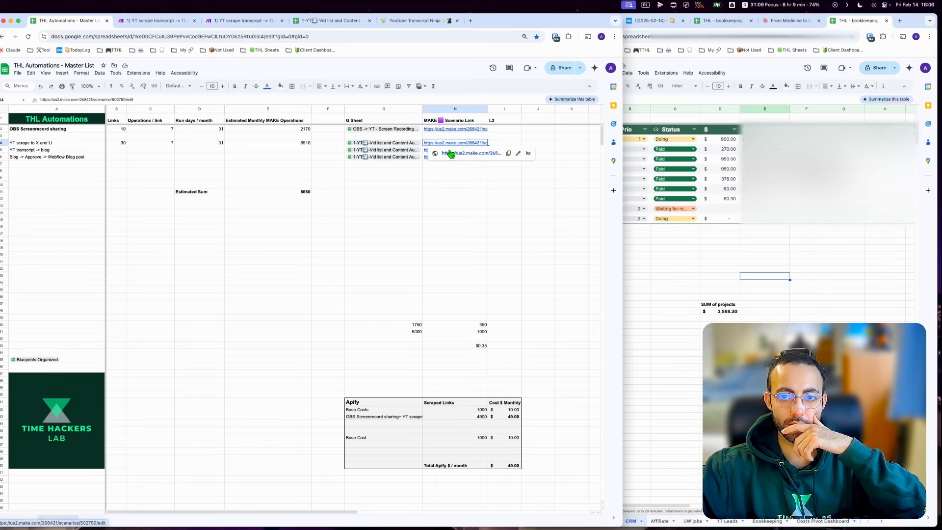
{"action": "left_click", "coordinate": [450, 153]}
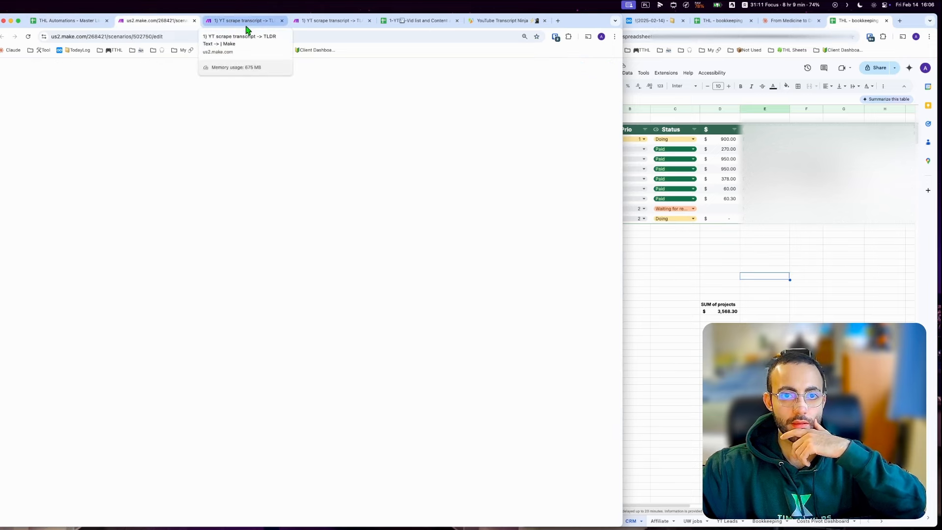